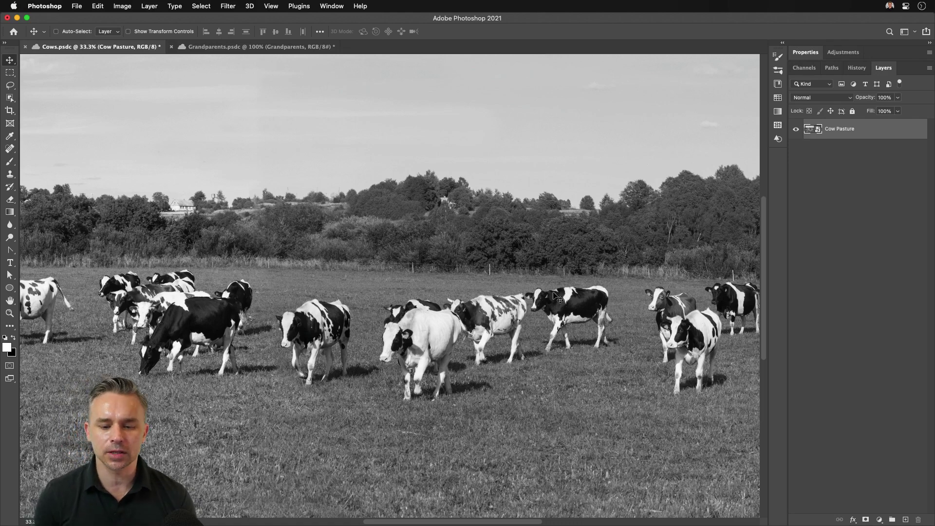
{"action": "scroll", "coordinate": [558, 297], "scroll_direction": "left", "scroll_amount": 3}
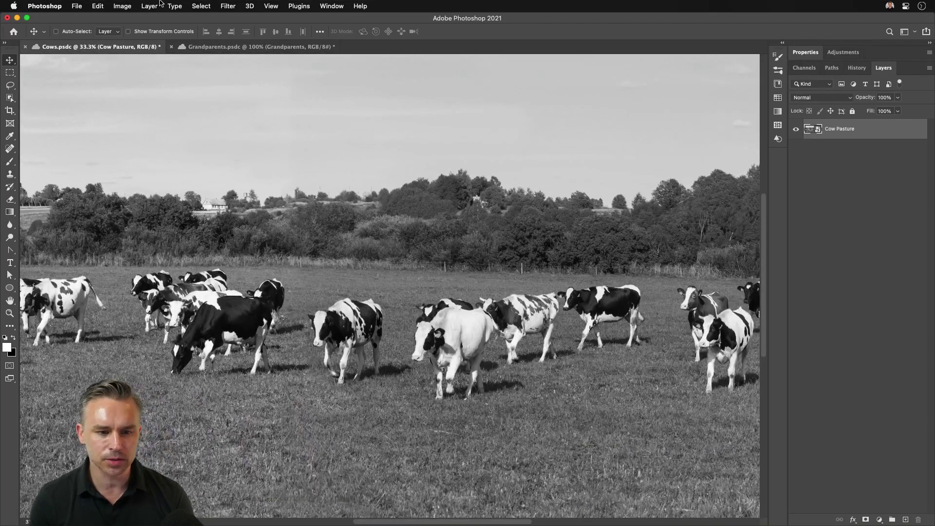
Enable the beta Colorize neural filter on the cow pasture photo
{"action": "left_click", "coordinate": [225, 10]}
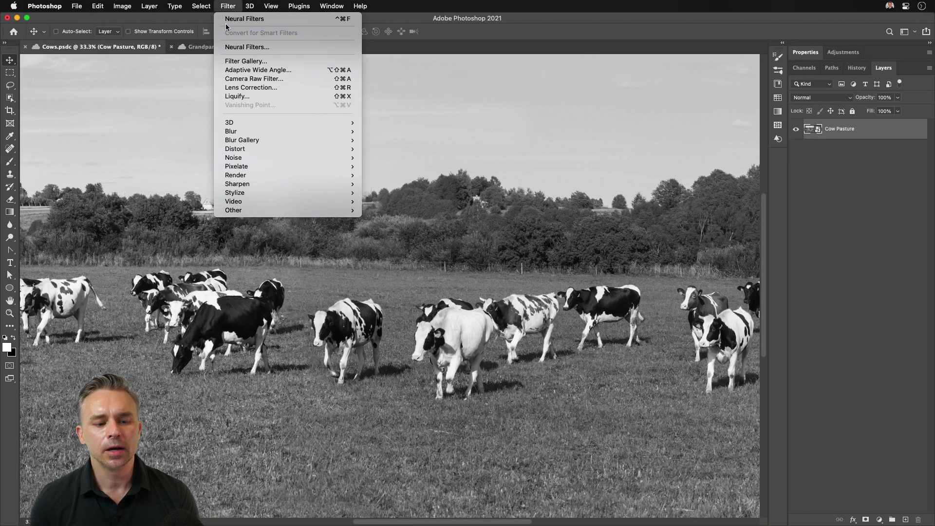
{"action": "left_click", "coordinate": [229, 48]}
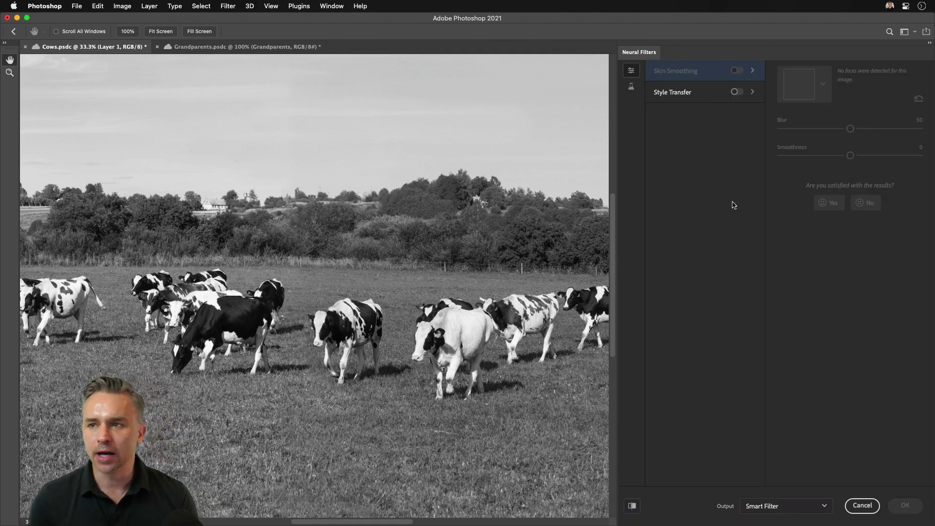
{"action": "left_click", "coordinate": [631, 89]}
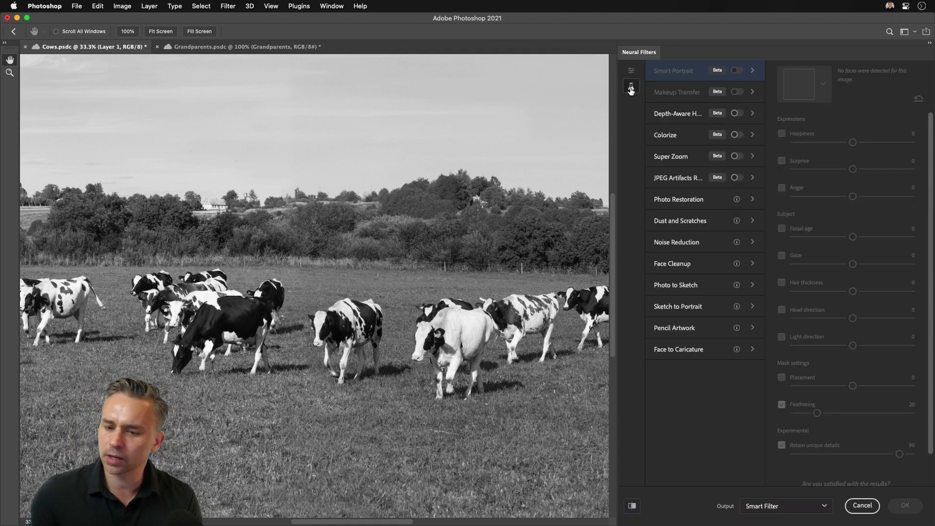
{"action": "left_click", "coordinate": [733, 137]}
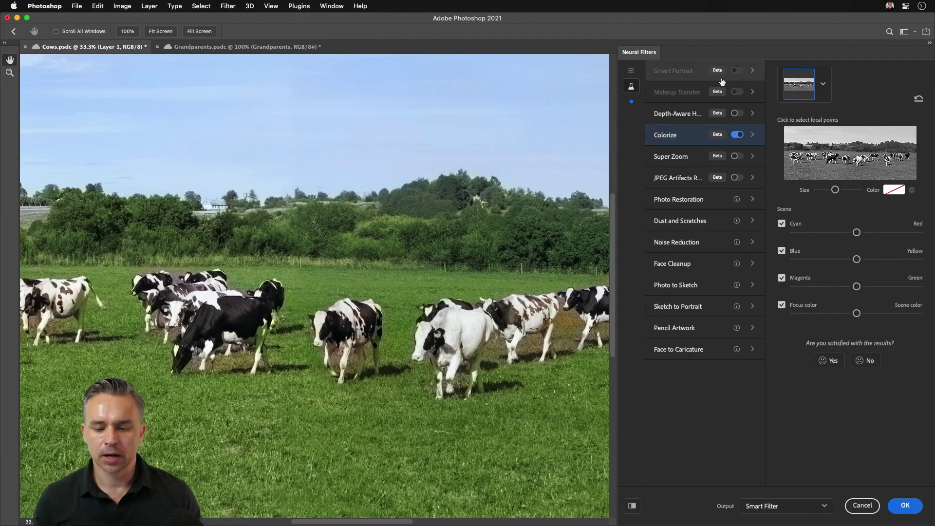
{"action": "scroll", "coordinate": [468, 321], "scroll_direction": "up", "scroll_amount": 2}
{"action": "scroll", "coordinate": [547, 314], "scroll_direction": "up", "scroll_amount": 2}
{"action": "left_click_drag", "start_coordinate": [548, 314], "coordinate": [364, 304]}
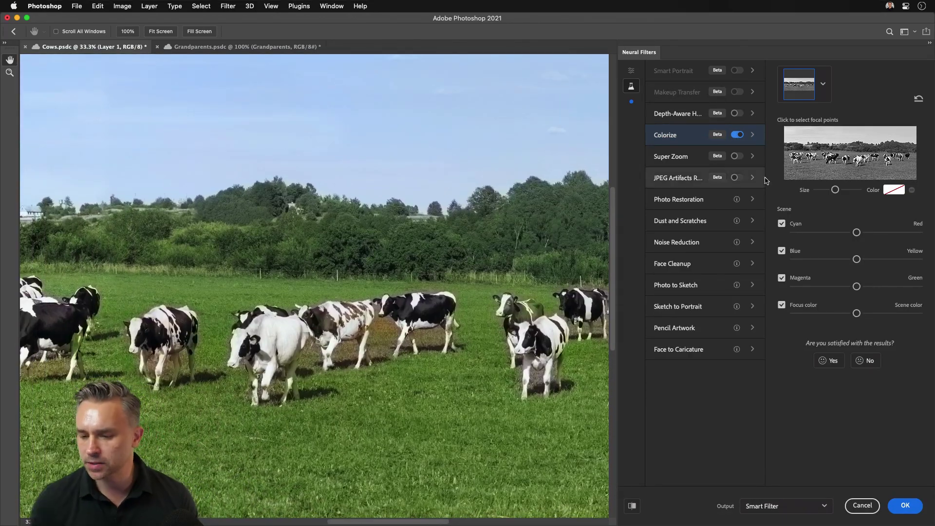
Add a dark green focal colour point on the cows in the Colorize preview
{"action": "left_click", "coordinate": [895, 191]}
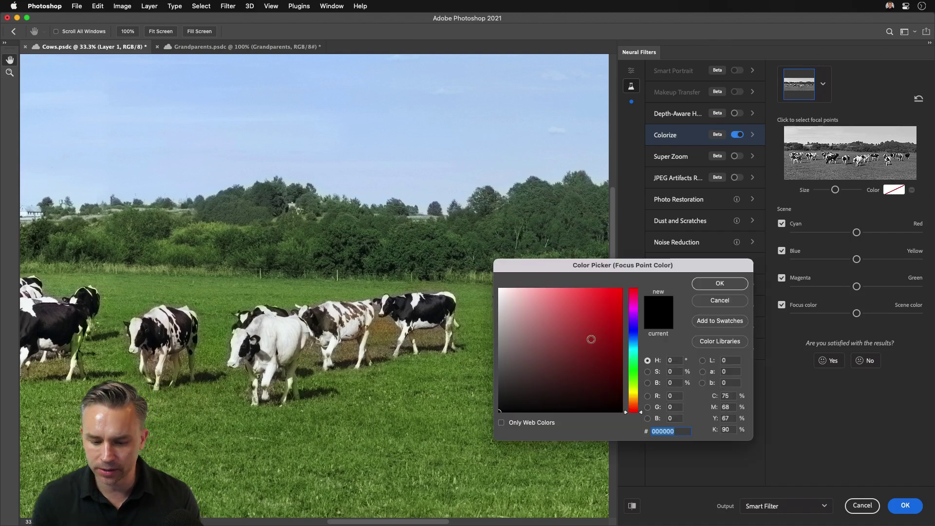
{"action": "left_click_drag", "start_coordinate": [631, 349], "coordinate": [632, 370]}
{"action": "left_click_drag", "start_coordinate": [559, 355], "coordinate": [564, 355]}
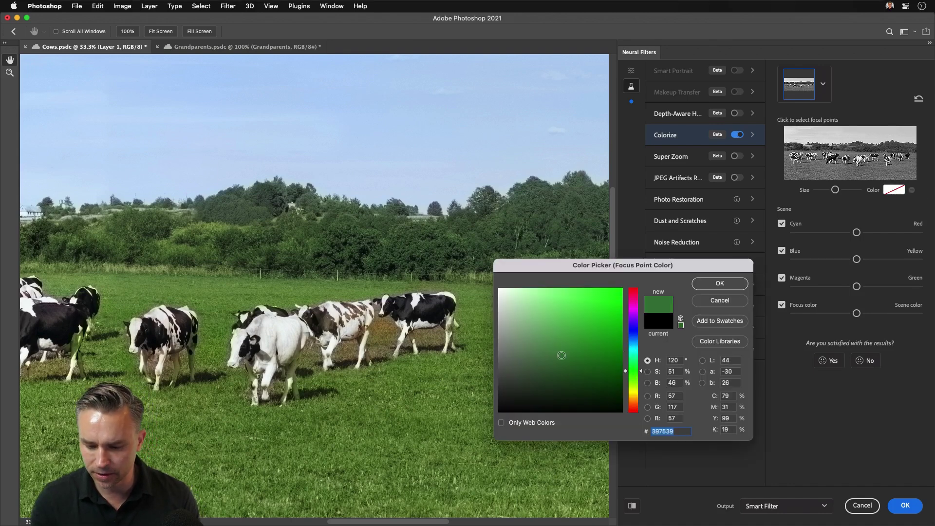
{"action": "left_click", "coordinate": [698, 286]}
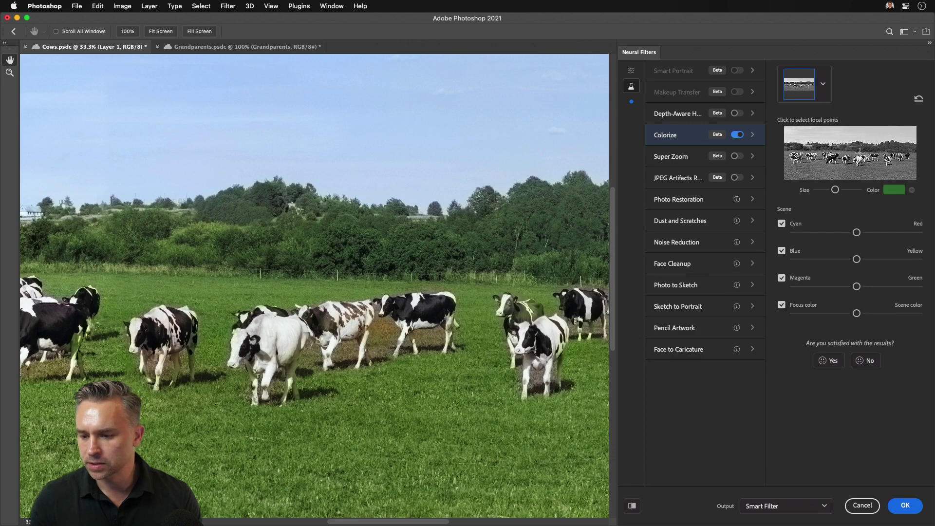
{"action": "left_click", "coordinate": [871, 158]}
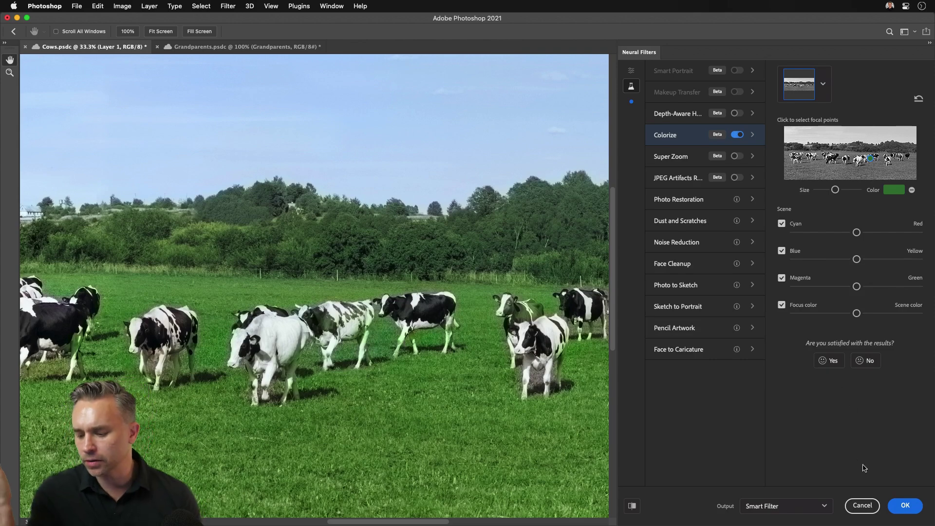
Apply Colorize as a smart filter, compare with the original, and switch to the Grandparents document
{"action": "left_click", "coordinate": [904, 505]}
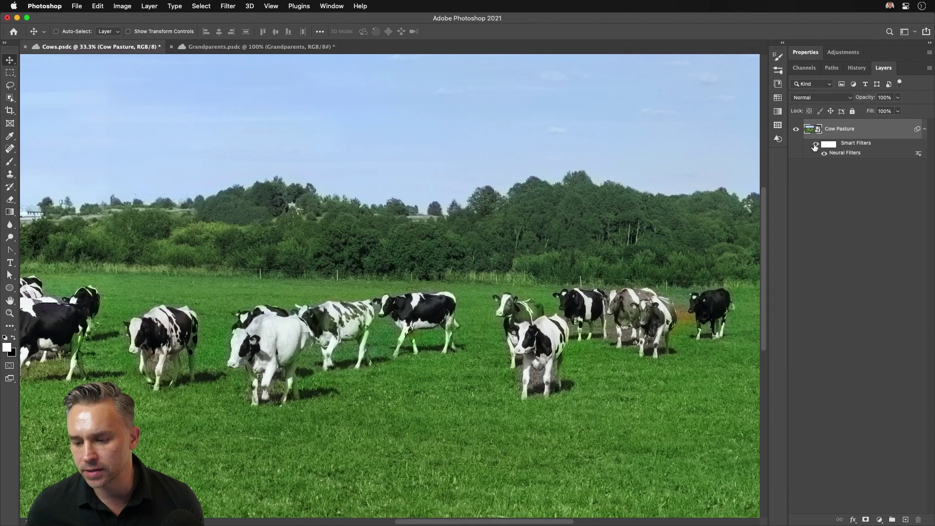
{"action": "left_click", "coordinate": [815, 146]}
{"action": "left_click", "coordinate": [816, 146]}
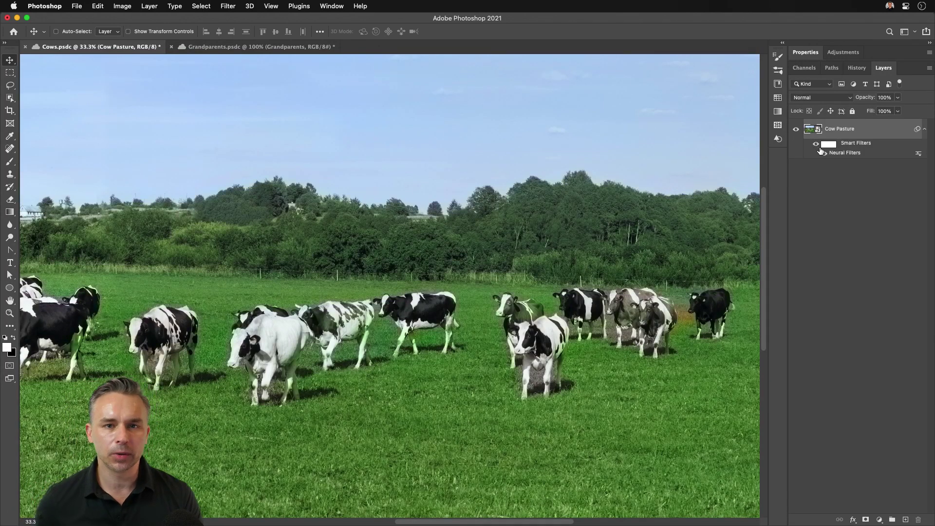
{"action": "left_click", "coordinate": [229, 46]}
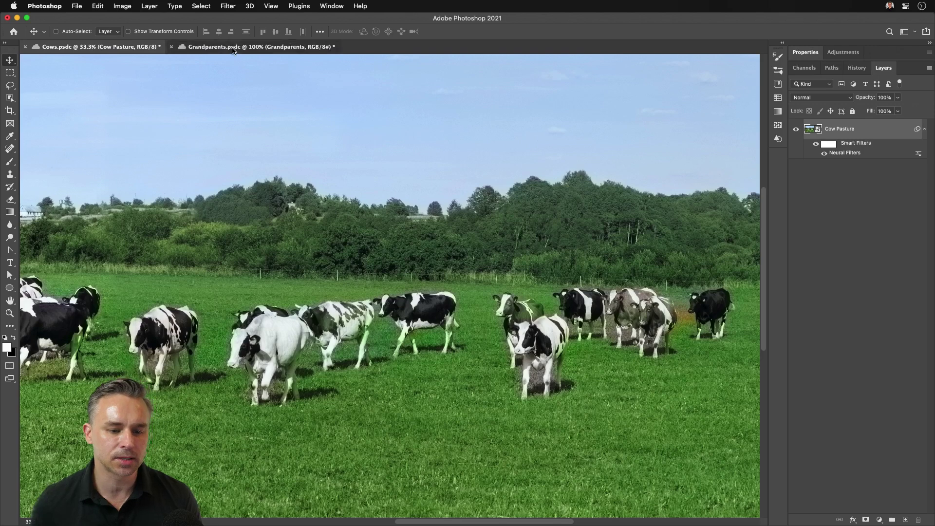
Bring the grandparents portrait into the Neural Filters workspace
{"action": "left_click", "coordinate": [223, 5]}
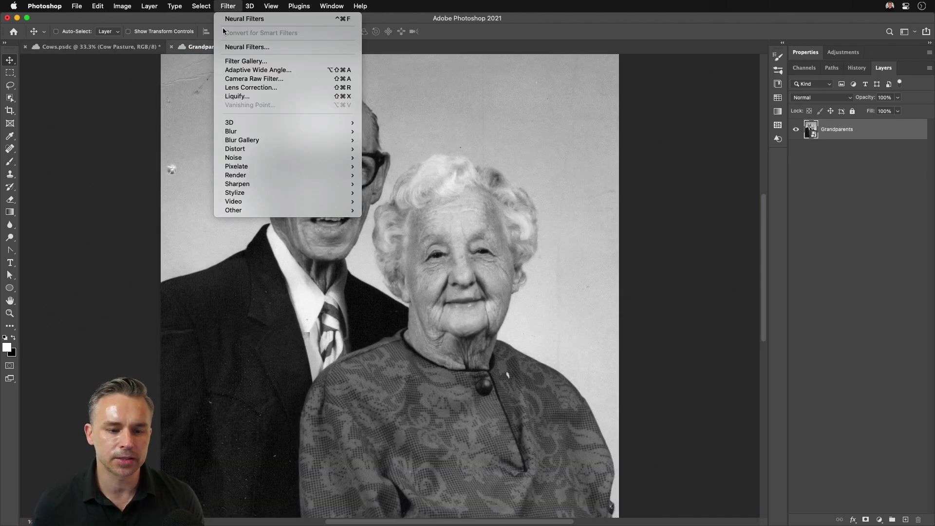
{"action": "left_click", "coordinate": [272, 47]}
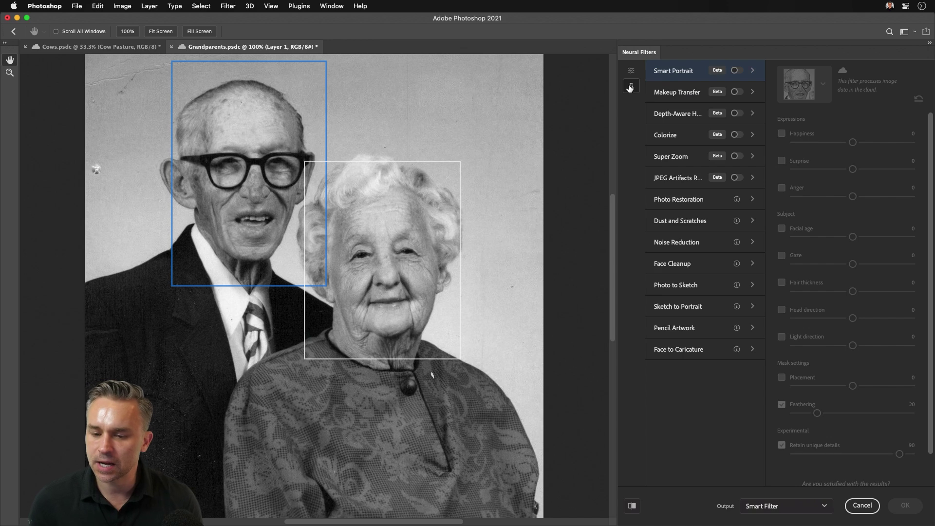
Turn on Colorize for the portrait and move to the featured filters list
{"action": "left_click", "coordinate": [735, 135]}
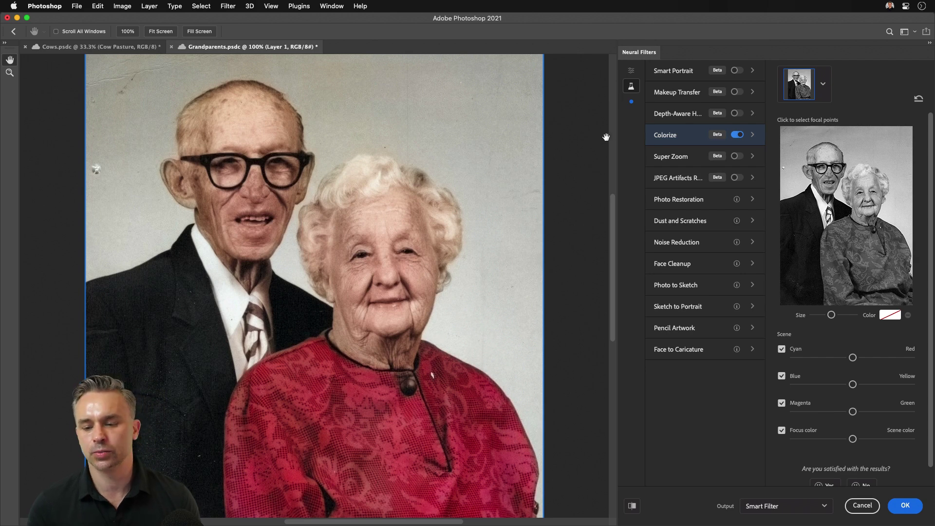
{"action": "left_click", "coordinate": [631, 71]}
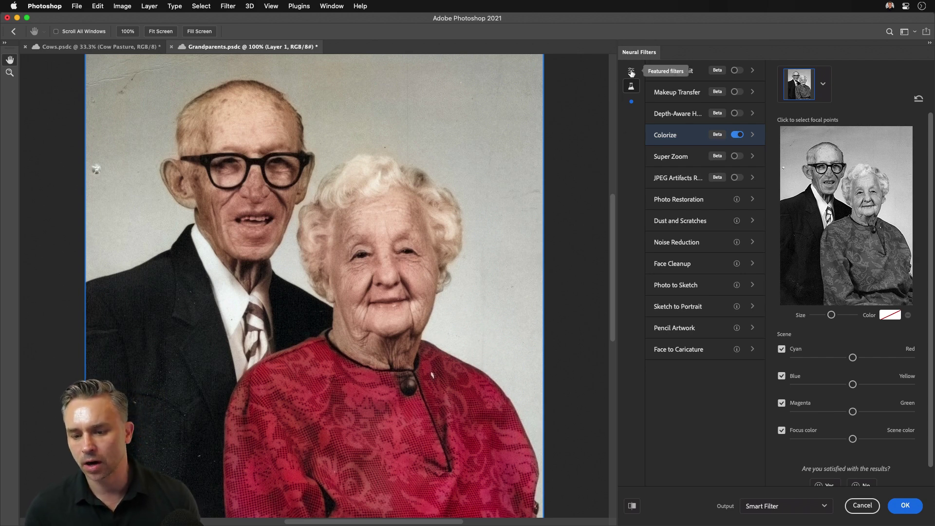
Enable Style Transfer, browse more styles, and apply the filters as a smart filter
{"action": "left_click", "coordinate": [734, 92]}
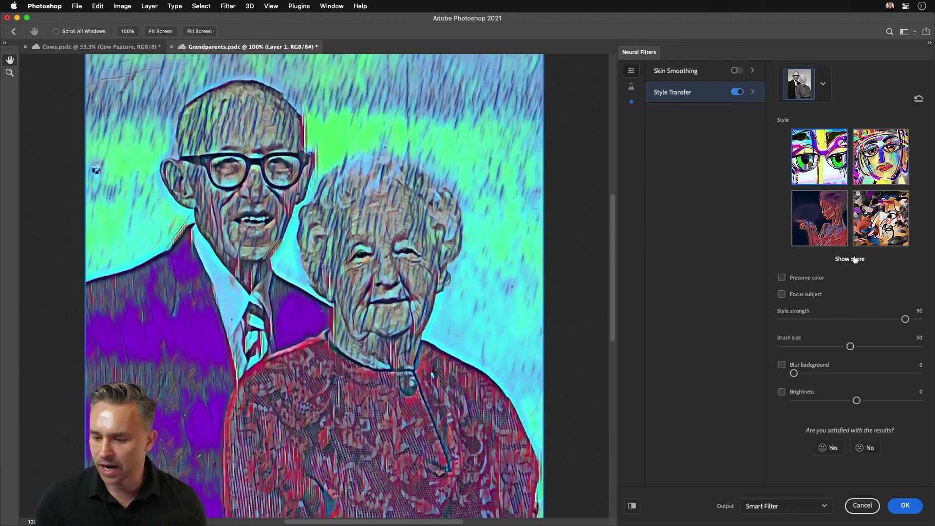
{"action": "left_click", "coordinate": [849, 259]}
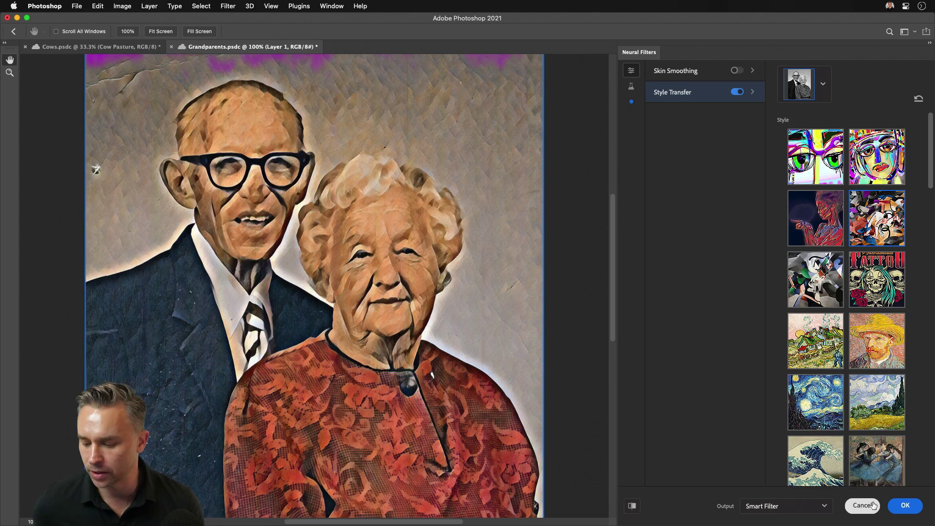
{"action": "left_click", "coordinate": [904, 504]}
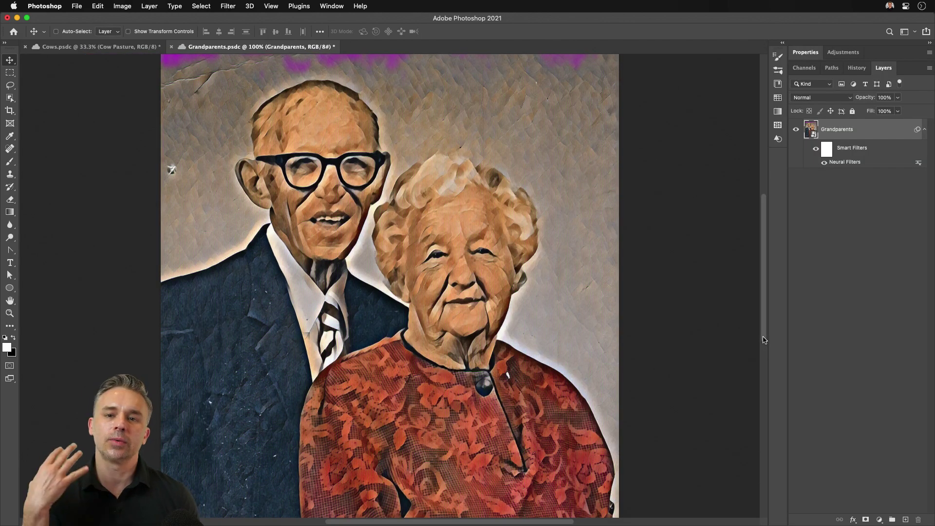